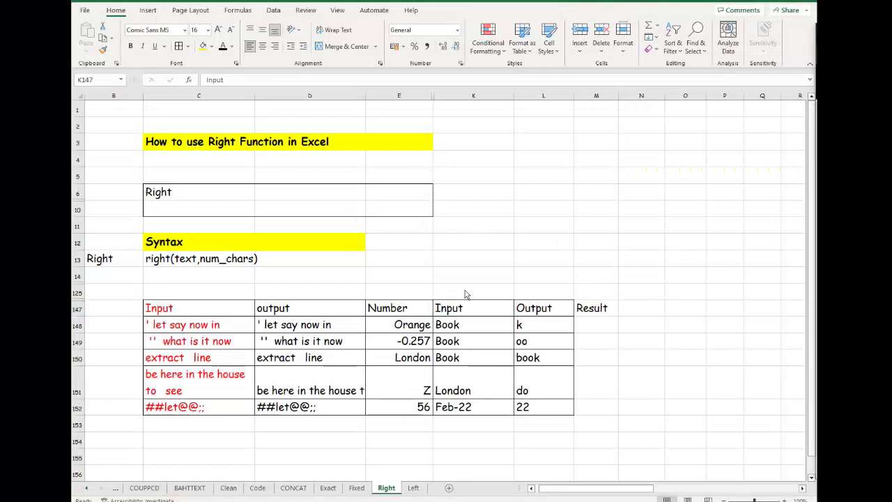
- Look over the example sheet, checking the Book input in K148 and the syntax cell C13
key("Left")
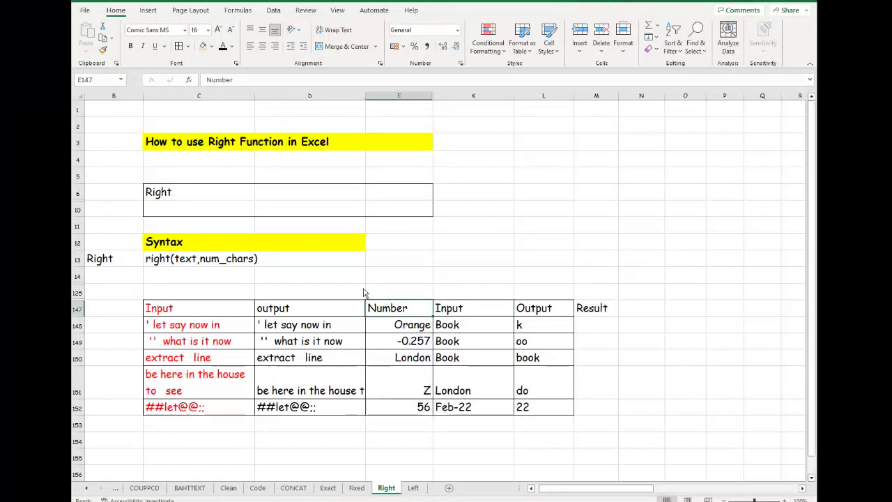
key("Home")
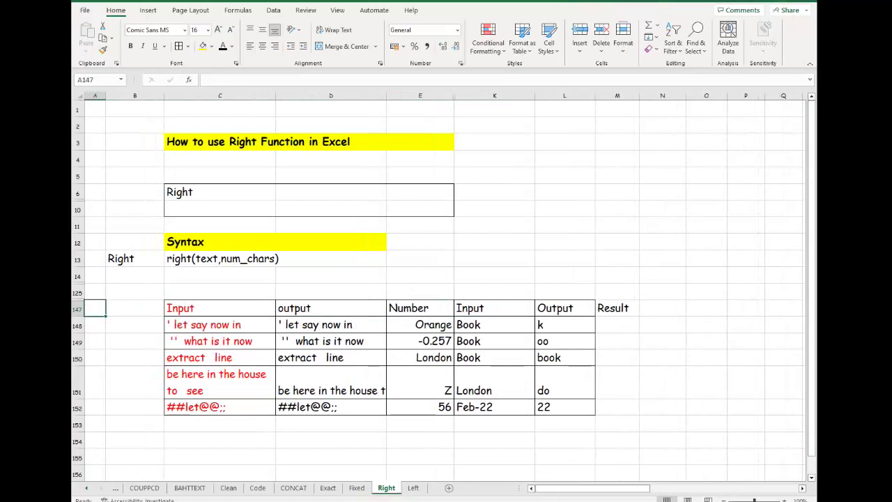
left_click(666, 323)
scroll(671, 319, "down", 2)
scroll(670, 320, "up", 2)
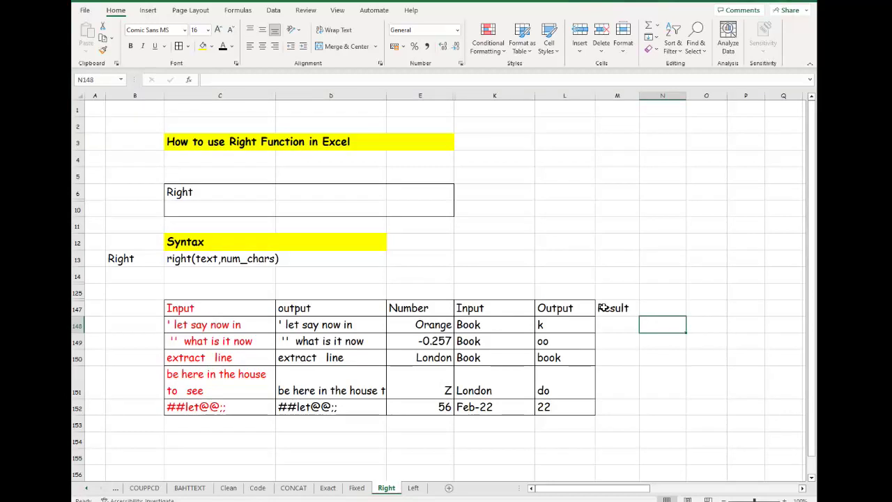
left_click(491, 326)
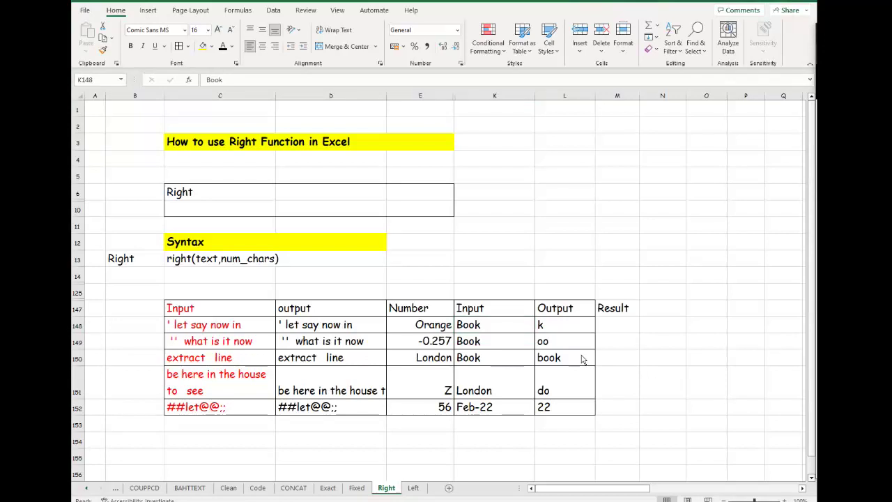
left_click(497, 324)
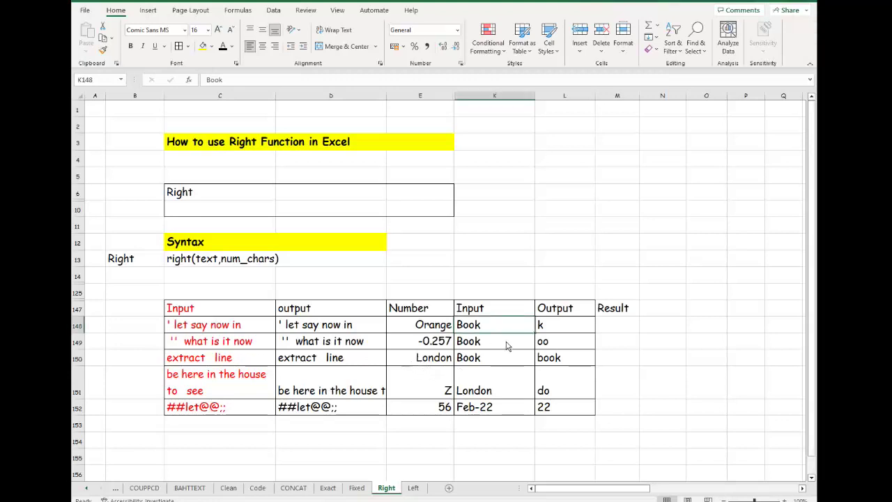
left_click(234, 262)
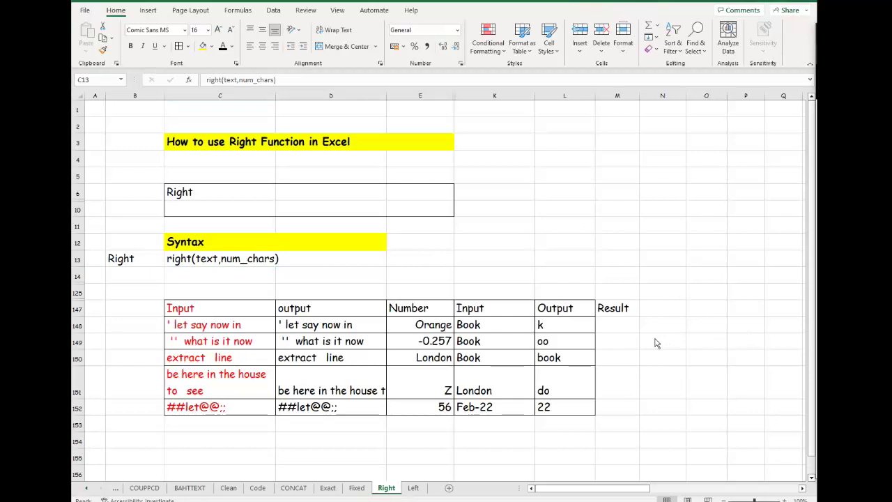
- Type the heading Right in M125 above the Result column
left_click(629, 323)
left_click(628, 293)
type("R")
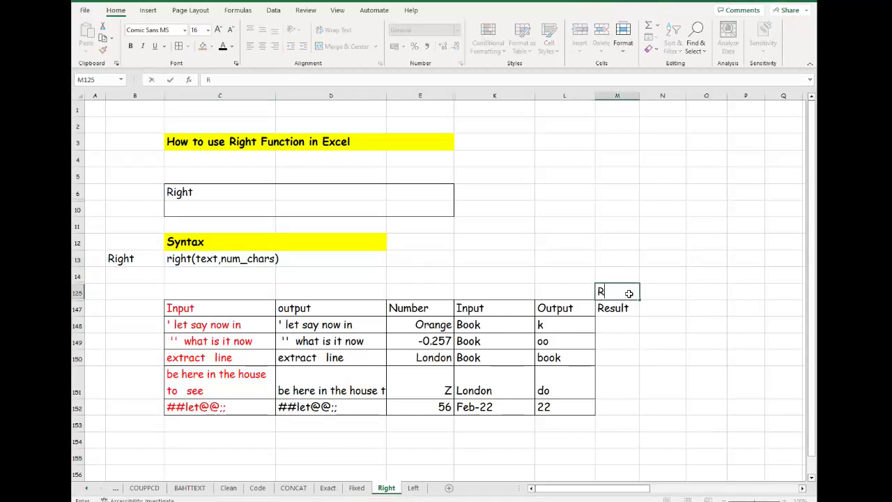
type("ight")
left_click(616, 332)
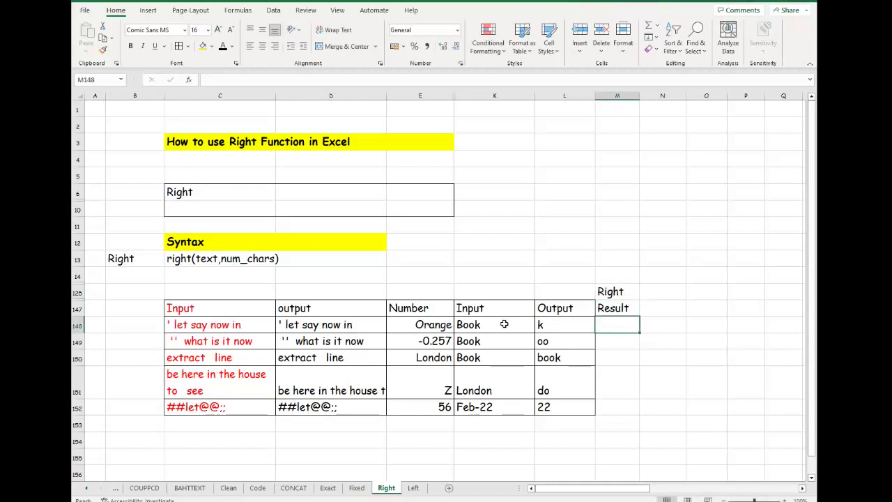
- Change K149's input from Book to Orange, then select Result cells M148:M152
left_click_drag(501, 309, 504, 349)
left_click(504, 348)
left_click(264, 79)
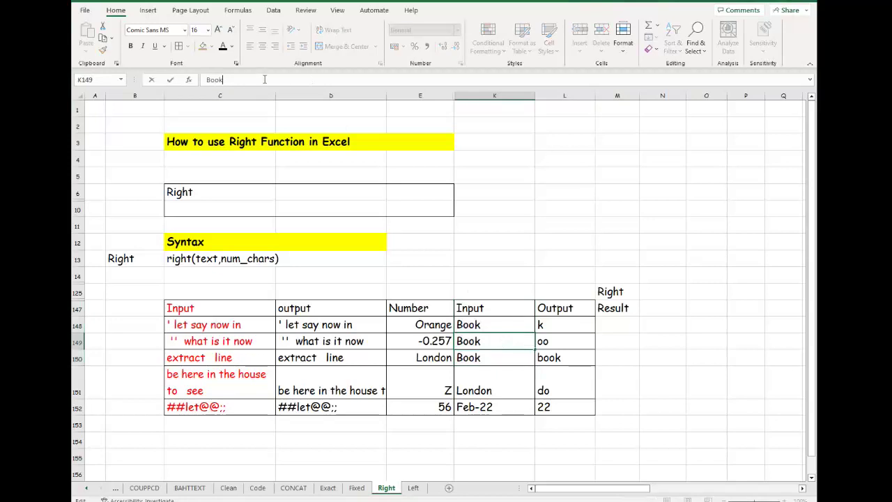
key("BackSpace")
key("BackSpace")
key("BackSpace")
key("BackSpace")
type("Orange")
left_click(432, 209)
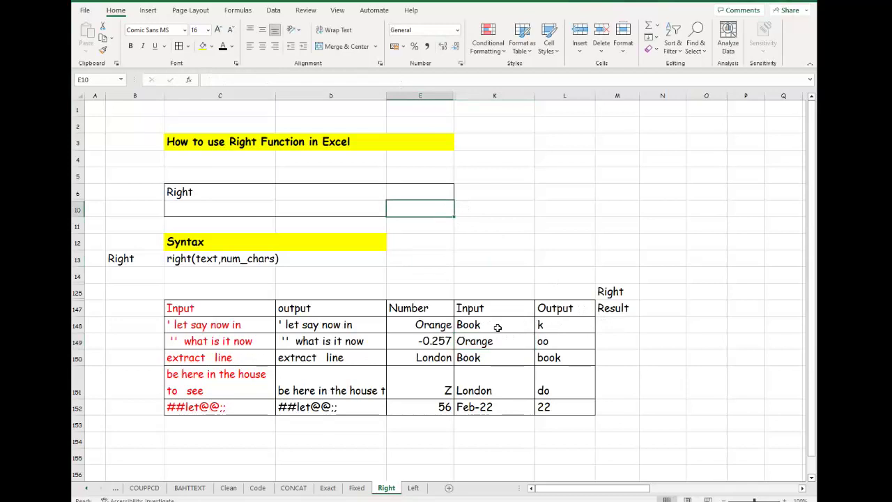
left_click(626, 325)
left_click_drag(626, 326, 629, 410)
- Enter =right(K148) in M148 so it returns k from Book
left_click(631, 328)
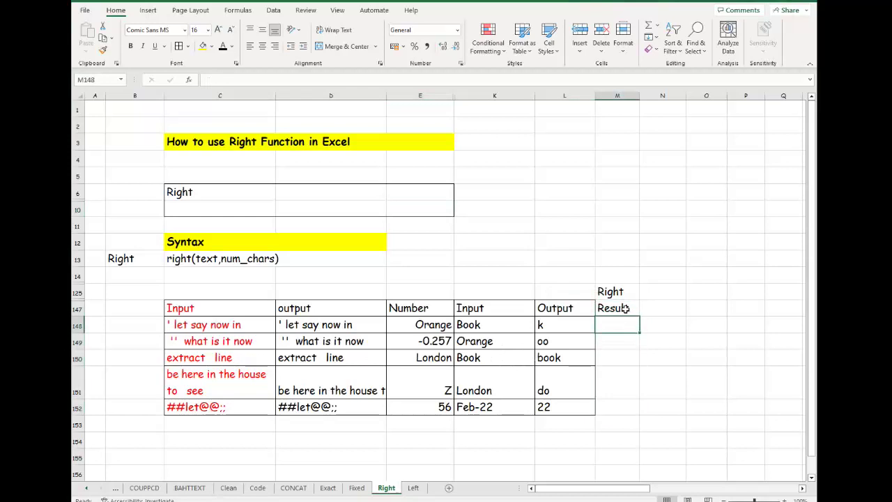
type("=right")
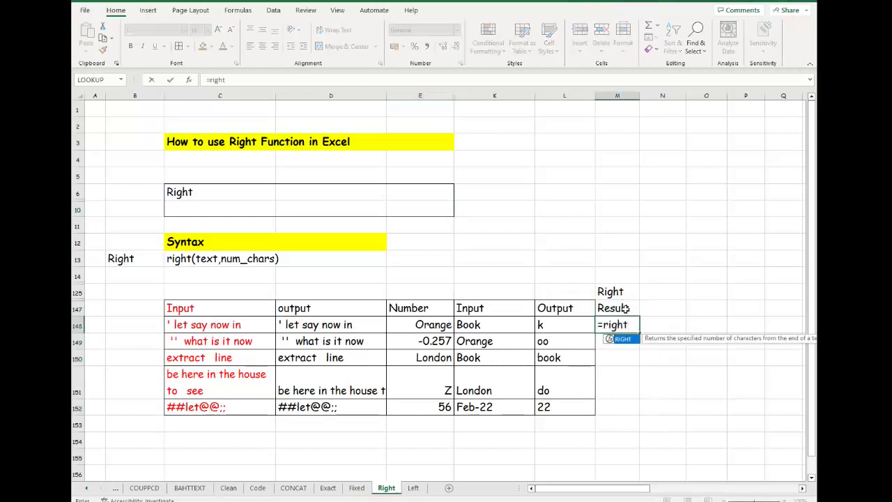
type("(")
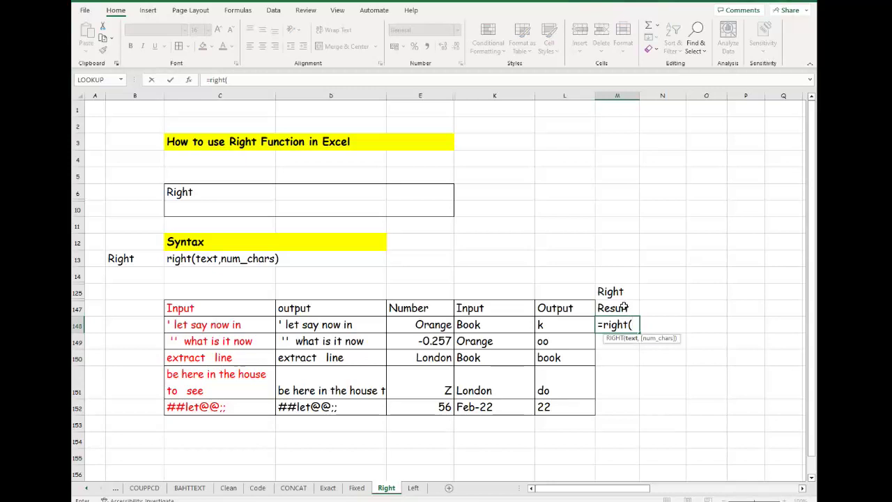
left_click(494, 325)
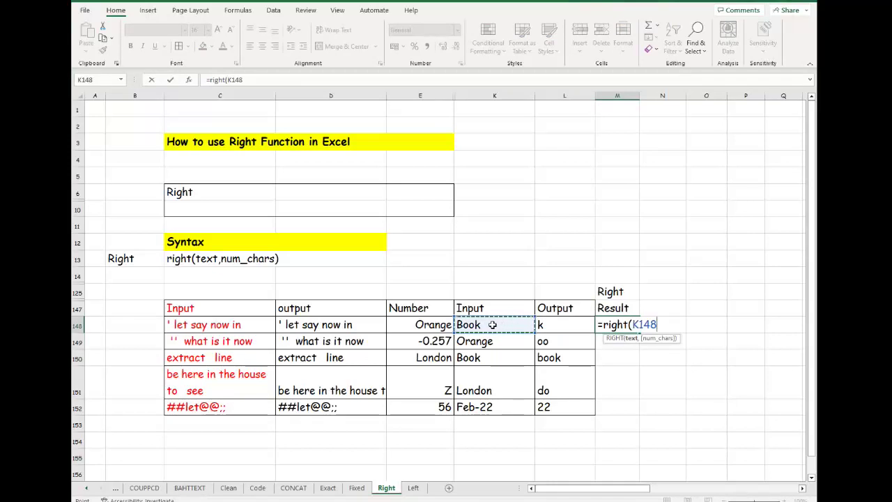
type(")")
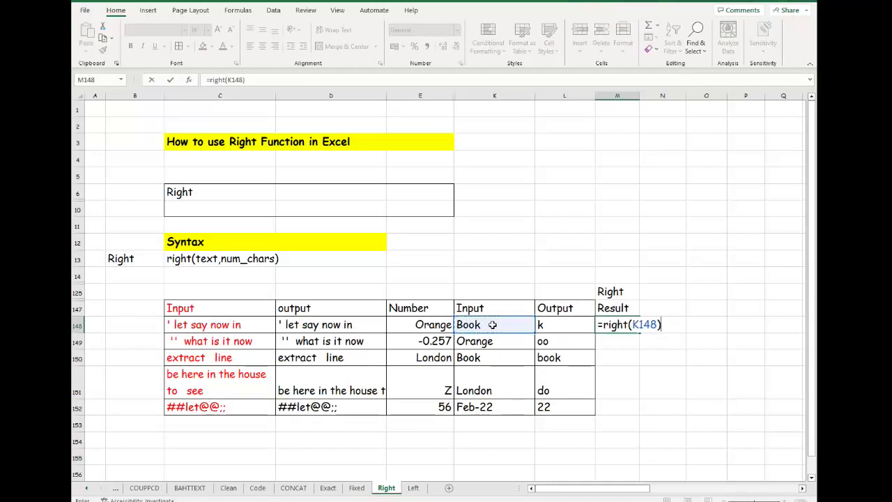
key("Return")
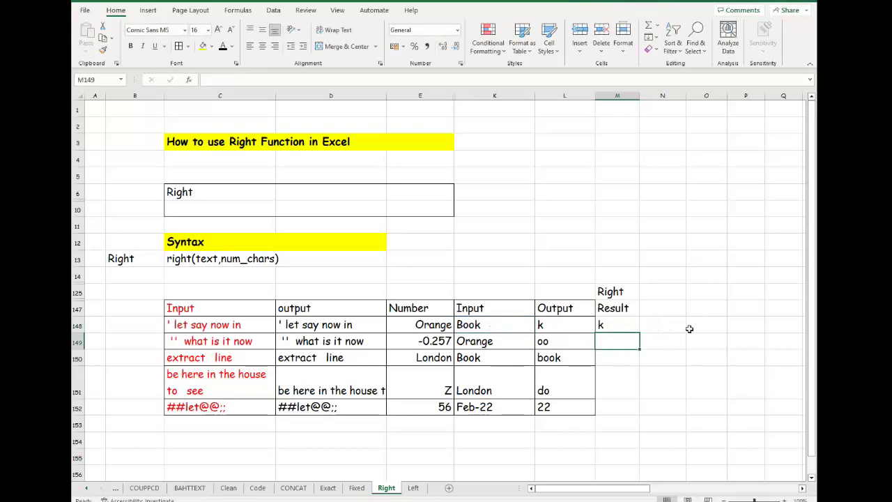
left_click(495, 325)
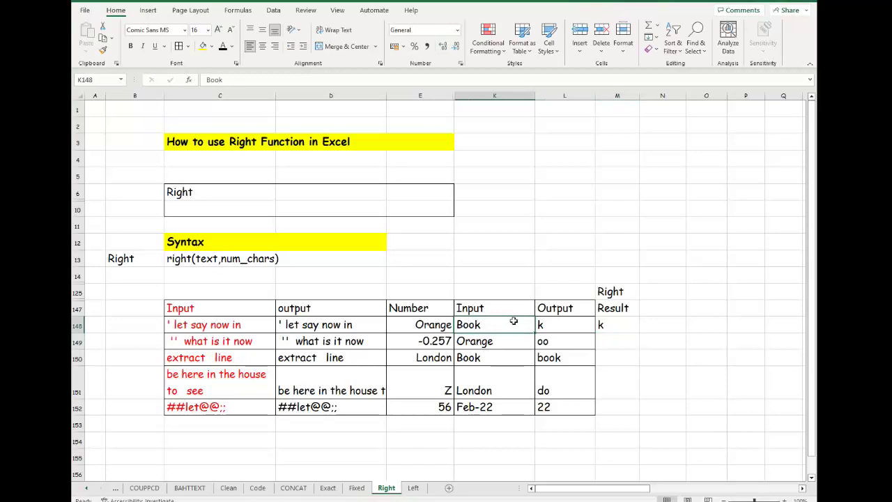
- Edit M148's formula to =RIGHT(K148,2) so it returns ok
left_click(610, 324)
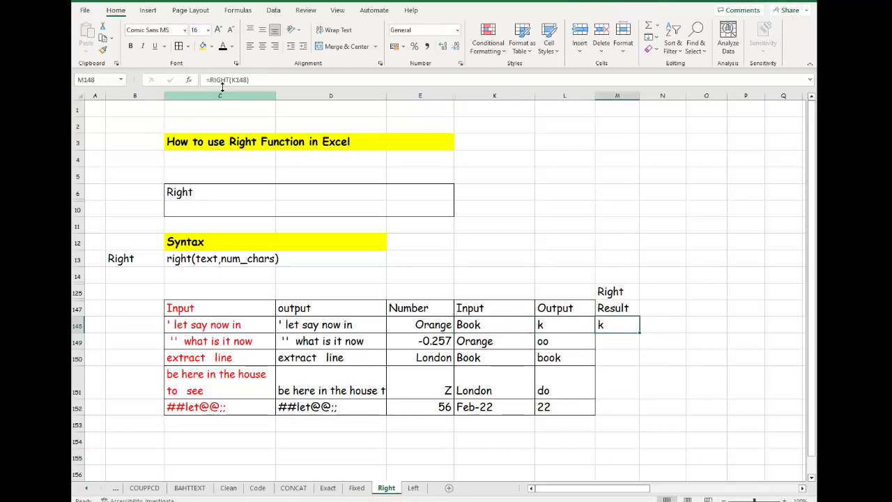
left_click(264, 80)
type(",2")
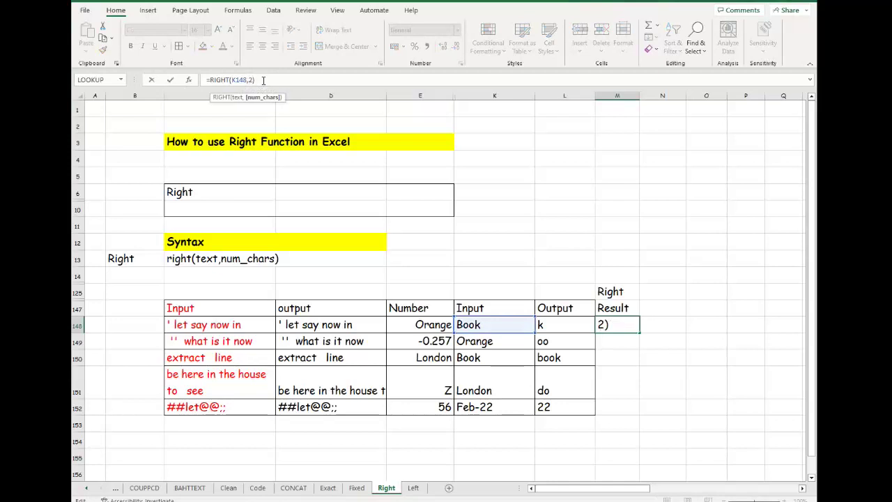
type(")")
key("Return")
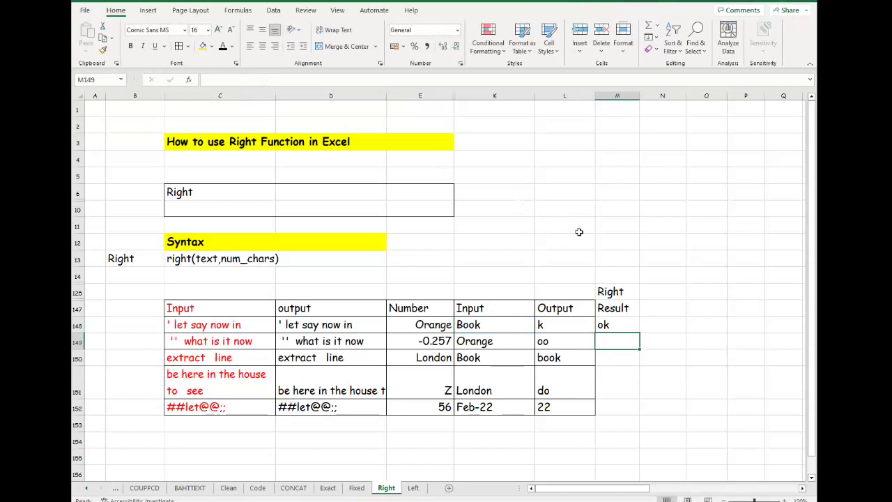
- Fill the formula down to M152, giving ok, ge, ok, on and 93
left_click(617, 324)
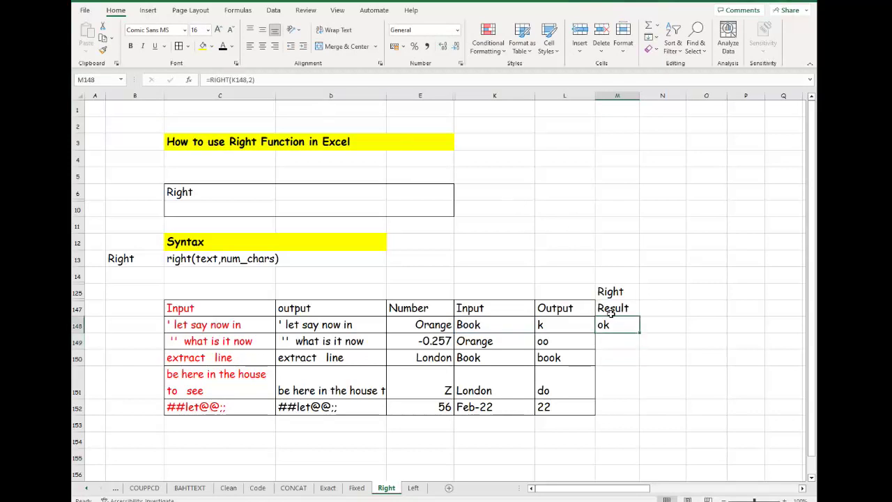
left_click_drag(642, 332, 634, 413)
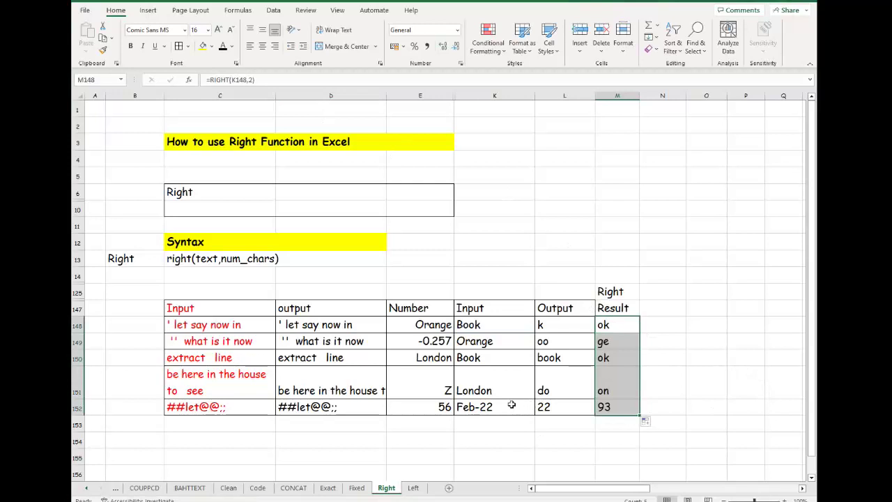
left_click(511, 406)
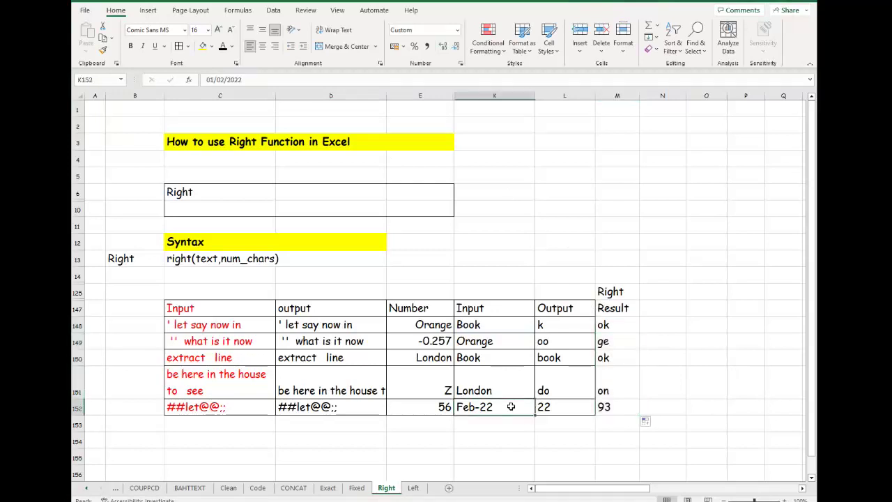
- Replace Book in K150 with Leatherhead so its Result becomes ad
left_click(628, 410)
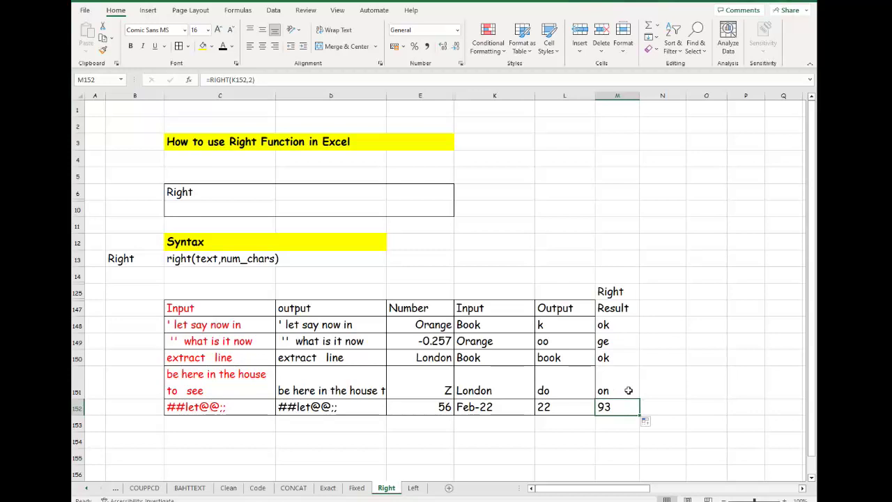
left_click(628, 391)
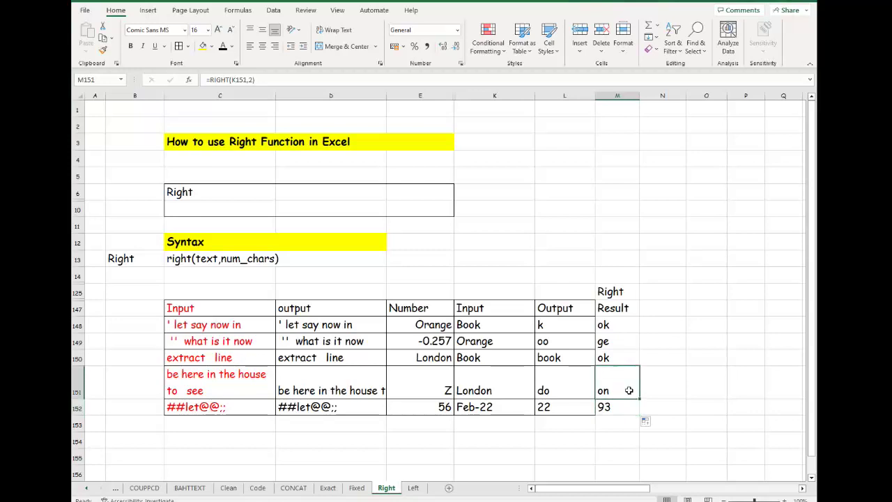
left_click(626, 356)
left_click(495, 357)
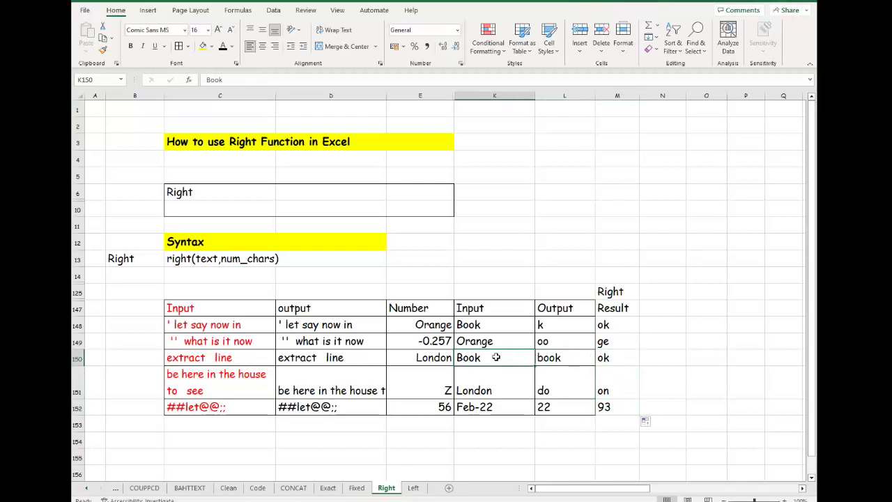
type("Leat")
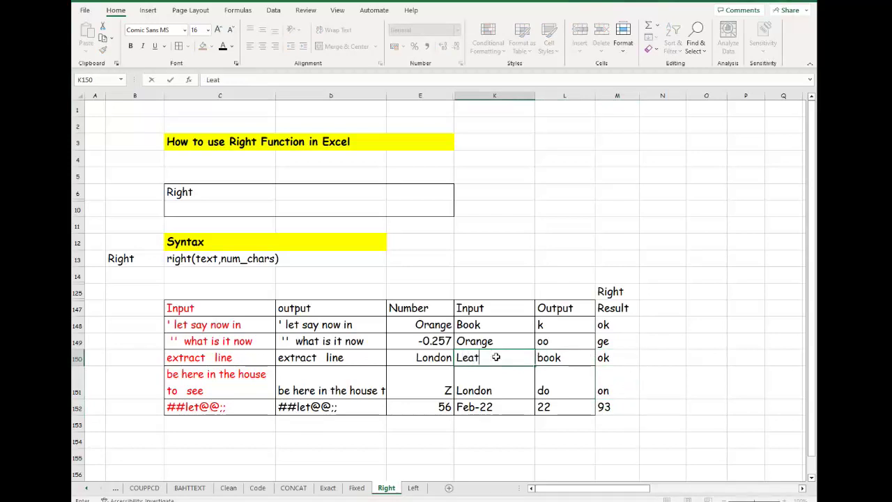
type("herhead")
key("Return")
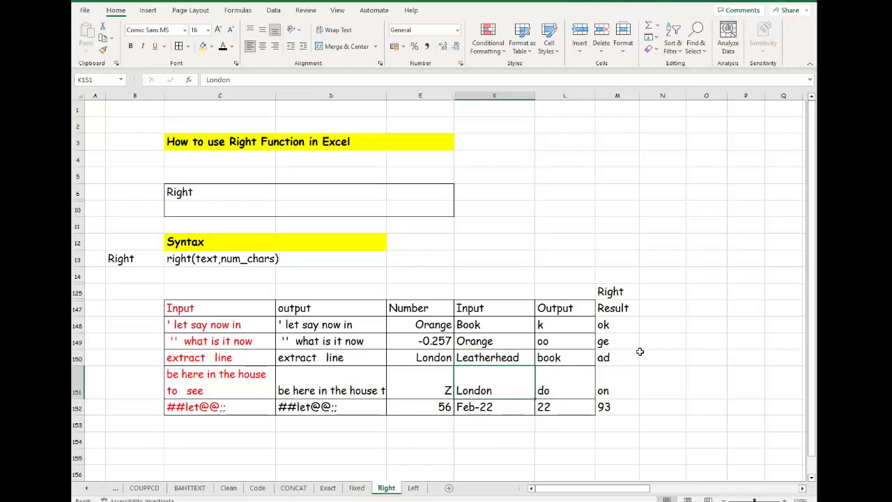
left_click_drag(622, 307, 623, 406)
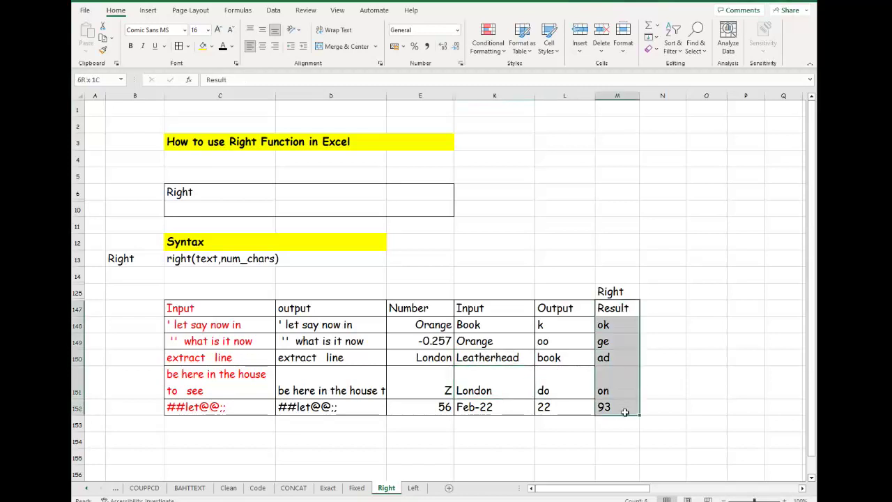
- Change M148 to =RIGHT(K148,3) and fill it down to M152, giving ook, nge, ead, don, 593
left_click(625, 326)
left_click(255, 81)
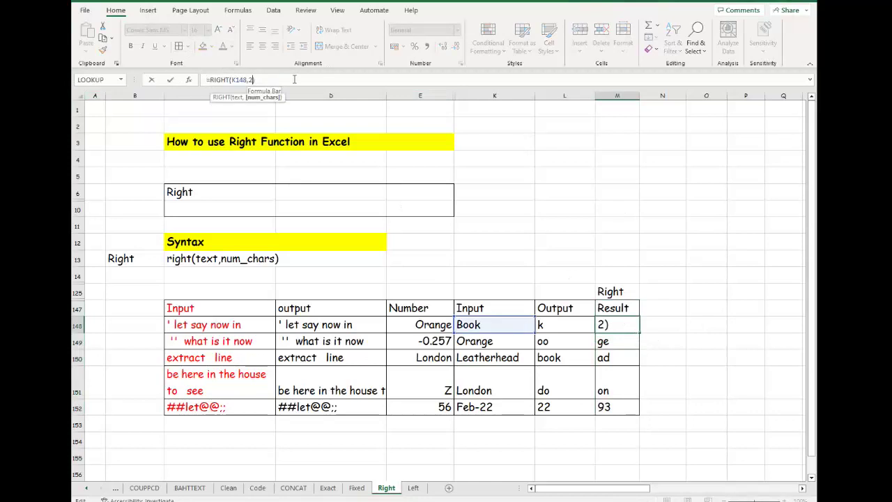
key("BackSpace")
type("3")
key("Return")
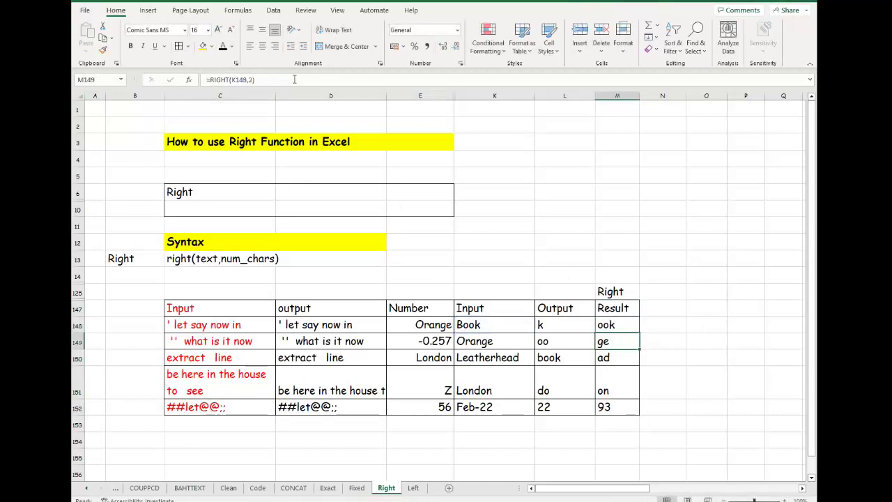
left_click(629, 325)
left_click_drag(639, 334, 639, 410)
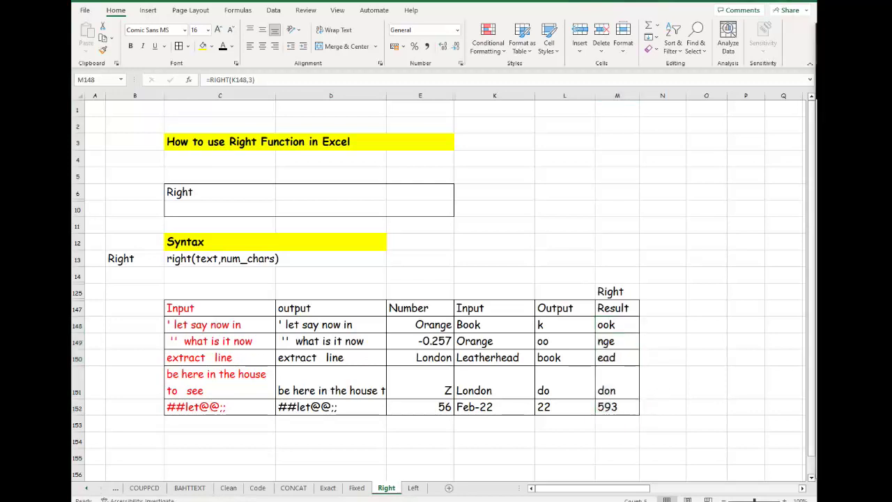
- Add the heading Right in N125 and set N147 to =M147
left_click(675, 295)
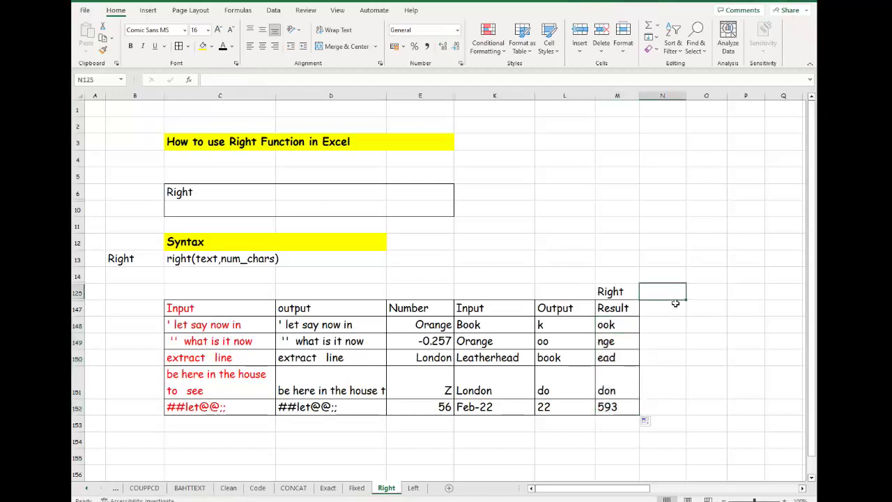
type("Right")
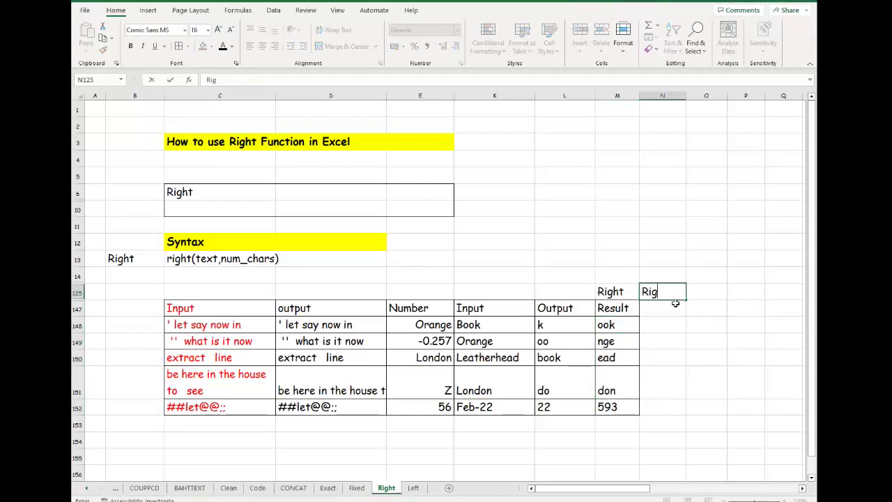
key("Return")
type("=")
key("Left")
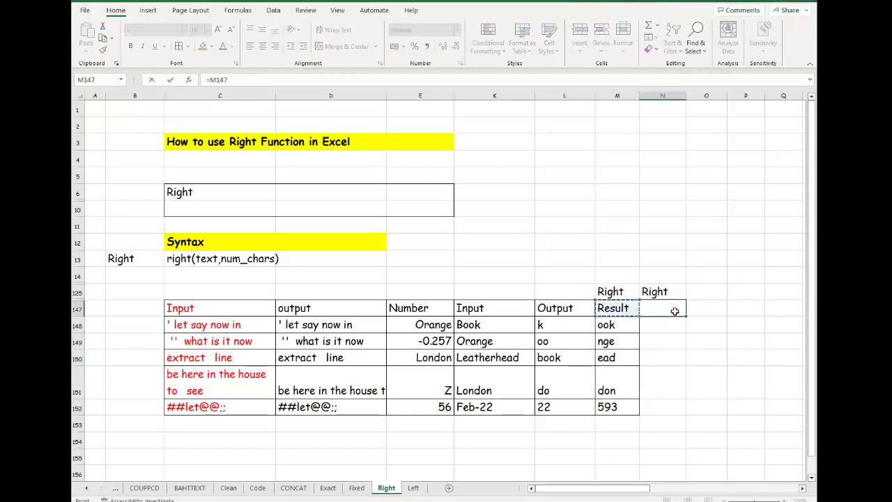
key("Return")
- Enter =right("Book",2) in N148, returning ok
type("=ri")
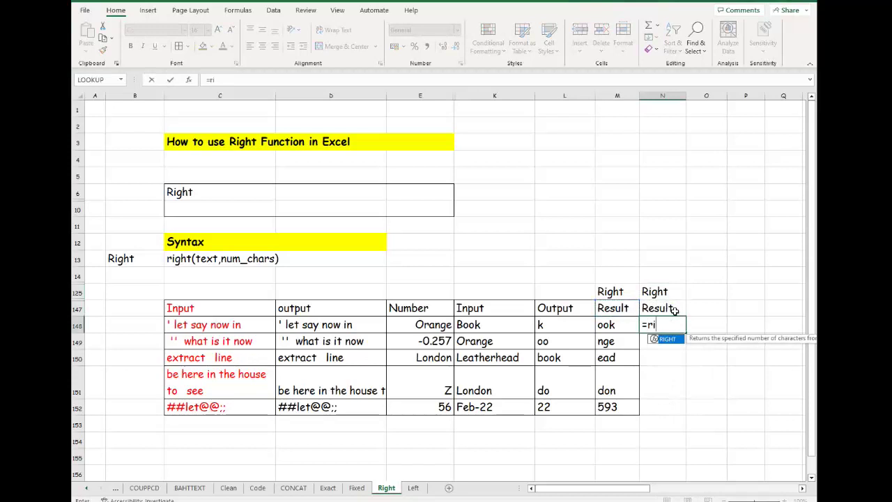
type("ght(")
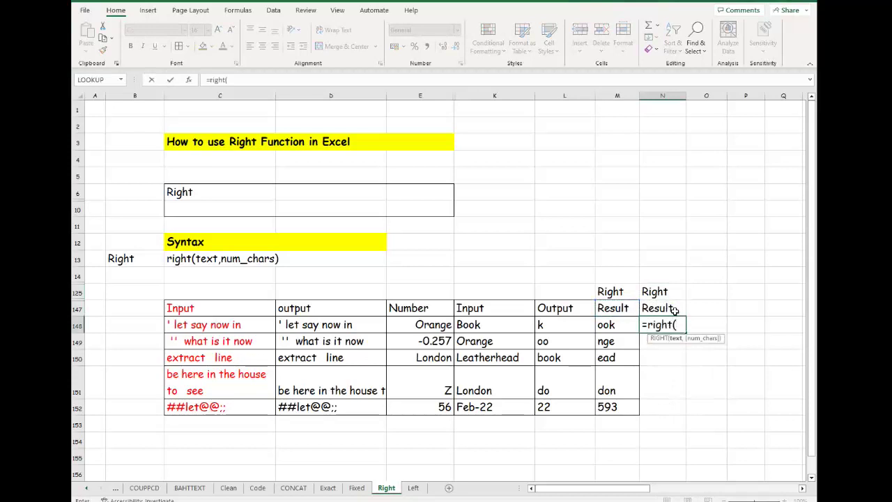
type("\"Book\",")
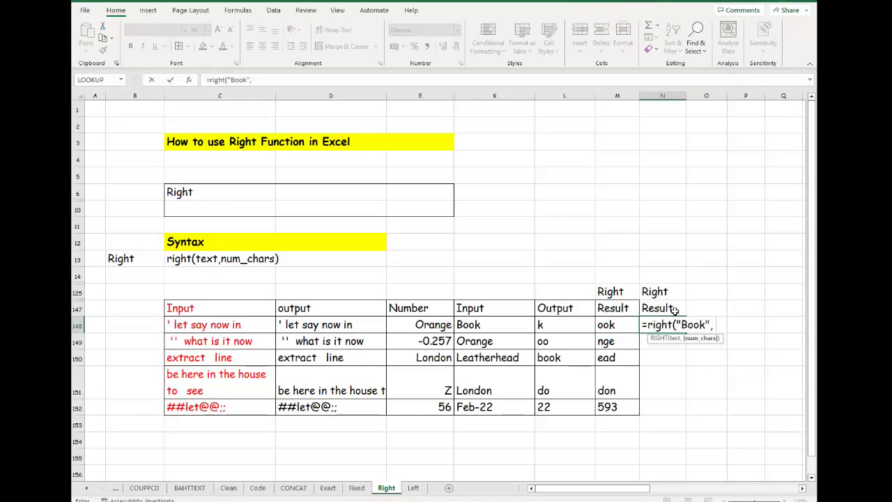
type("2)")
key("Return")
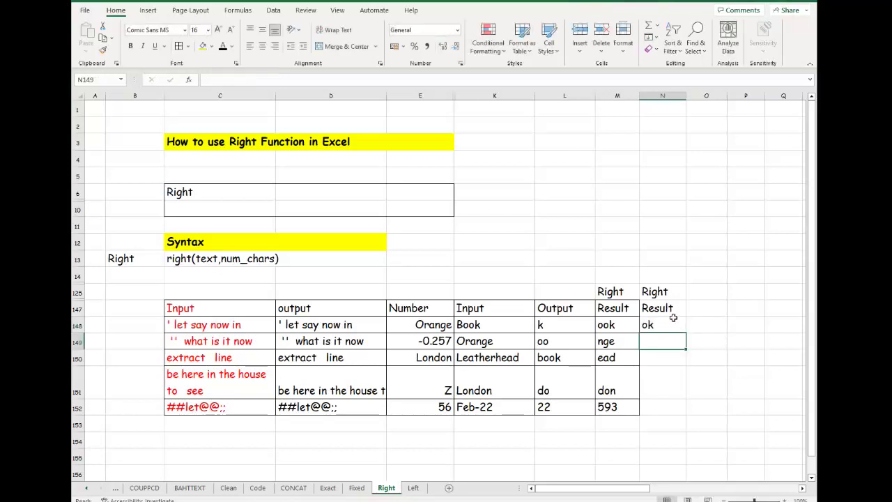
- Change N148's character count from 2 to 5 so =RIGHT("Book",5) returns Book
left_click(670, 325)
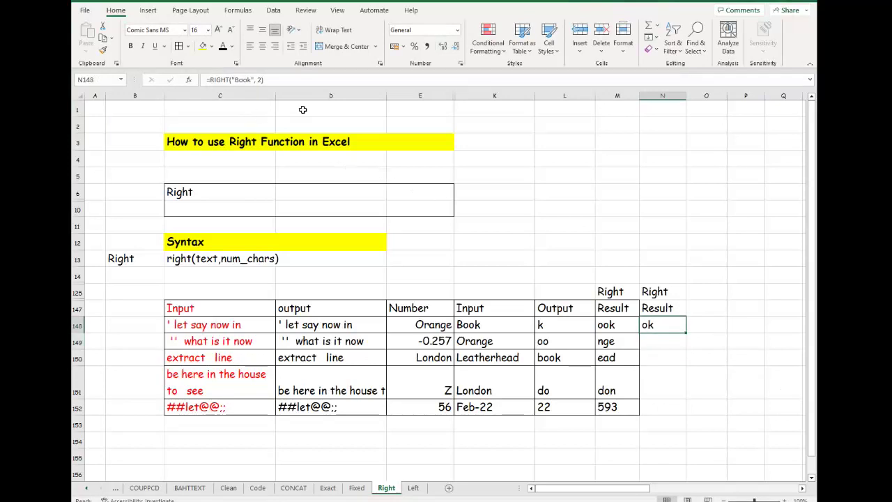
left_click(262, 80)
key("BackSpace")
type("5")
key("Return")
left_click(672, 326)
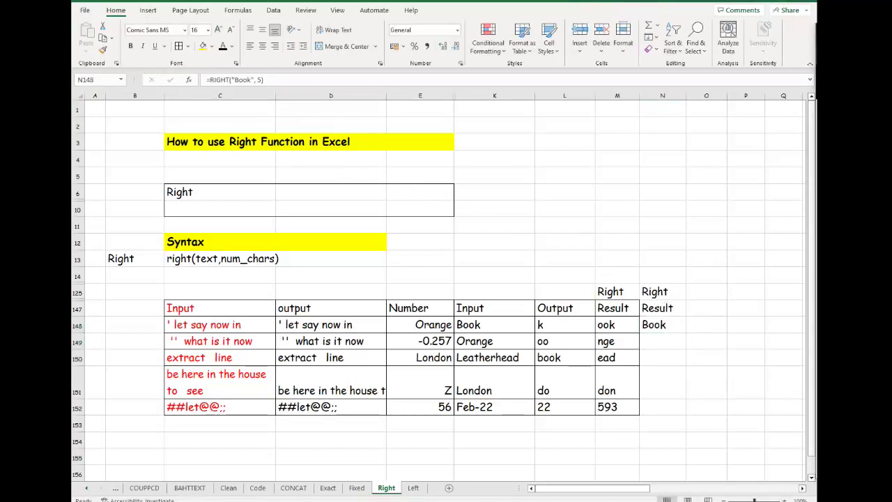